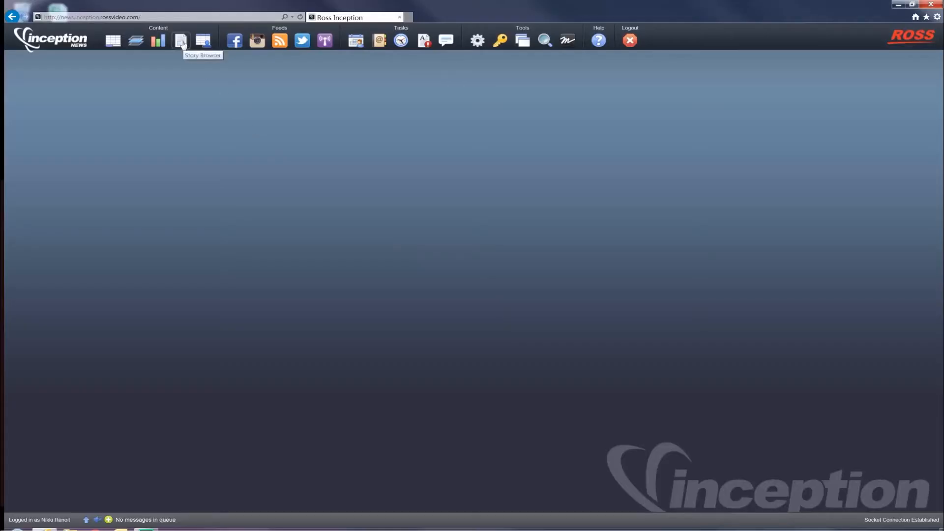
# Step: Open the Story Browser's template list and create a new Broadcast template
pyautogui.click(182, 43)
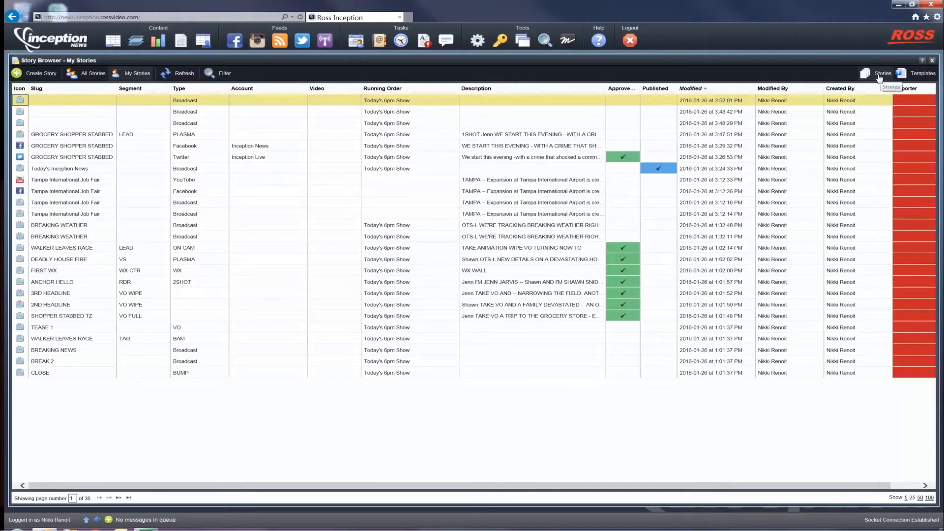
pyautogui.click(916, 74)
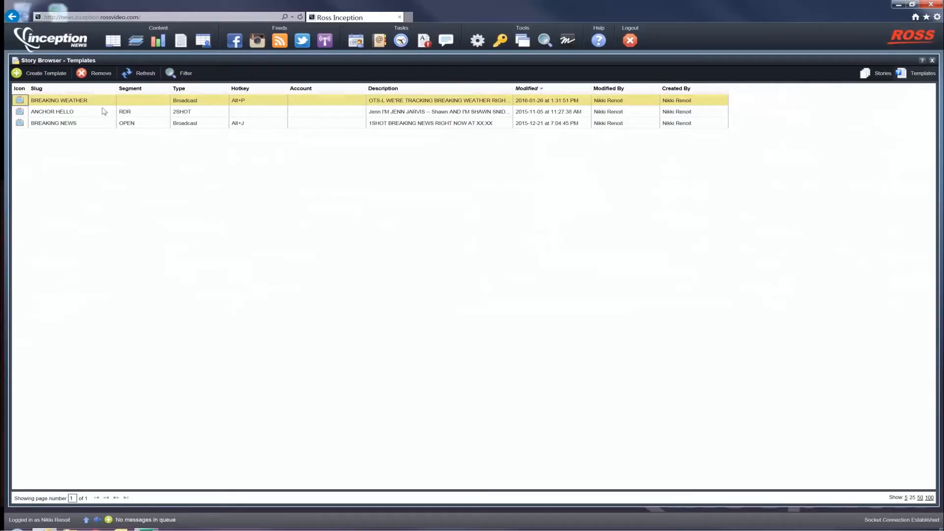
pyautogui.click(59, 73)
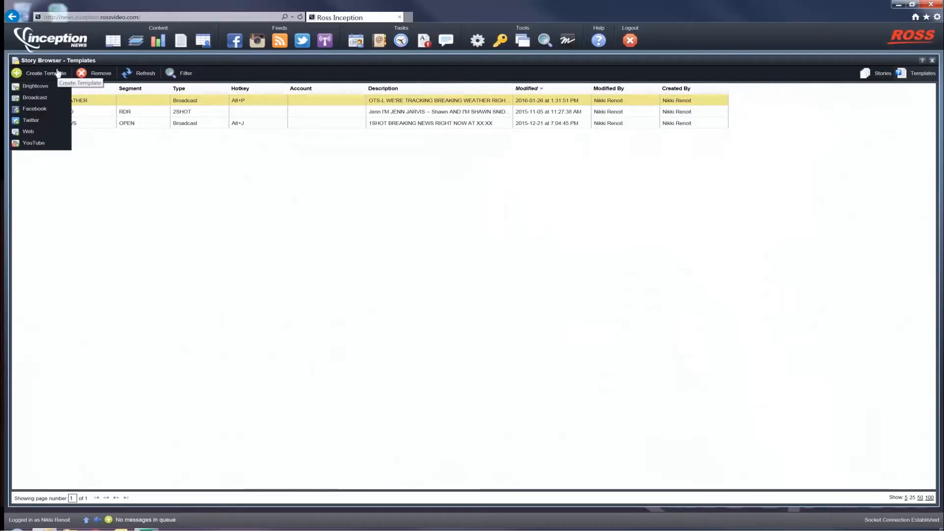
pyautogui.click(44, 101)
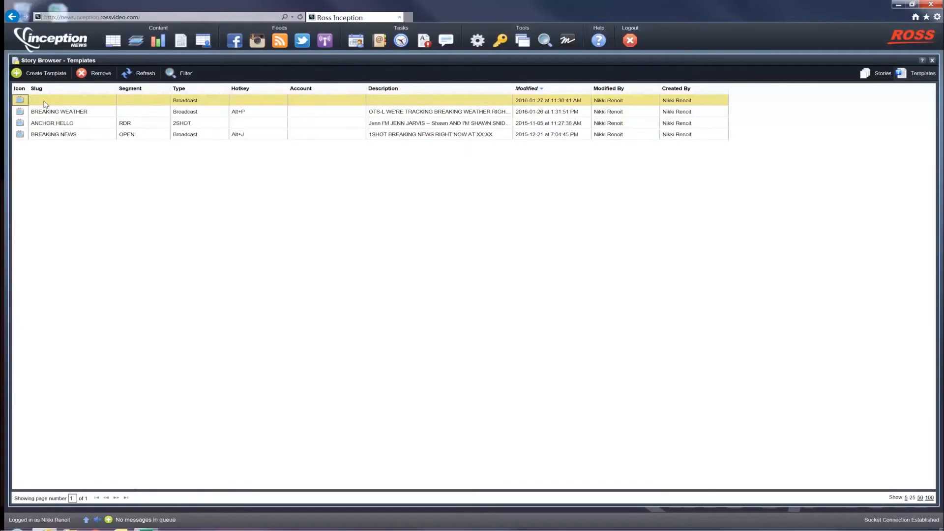
# Step: Set the new Broadcast template's slug to TEASE 1
pyautogui.click(73, 103)
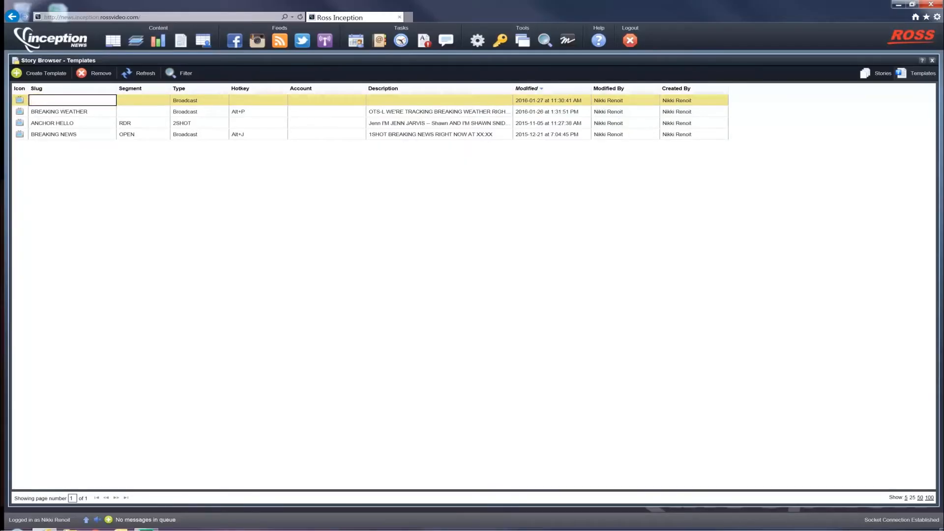
pyautogui.write('TEASE')
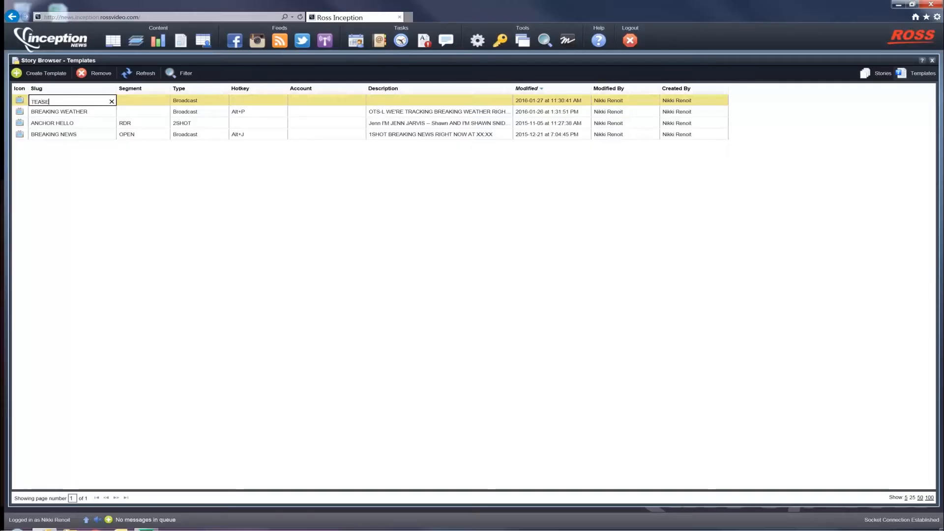
pyautogui.press('Return')
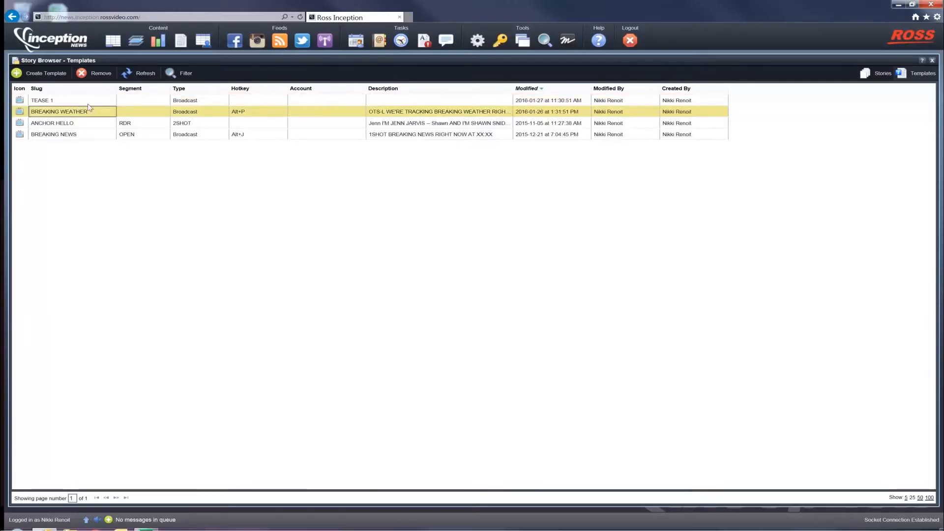
pyautogui.click(50, 102)
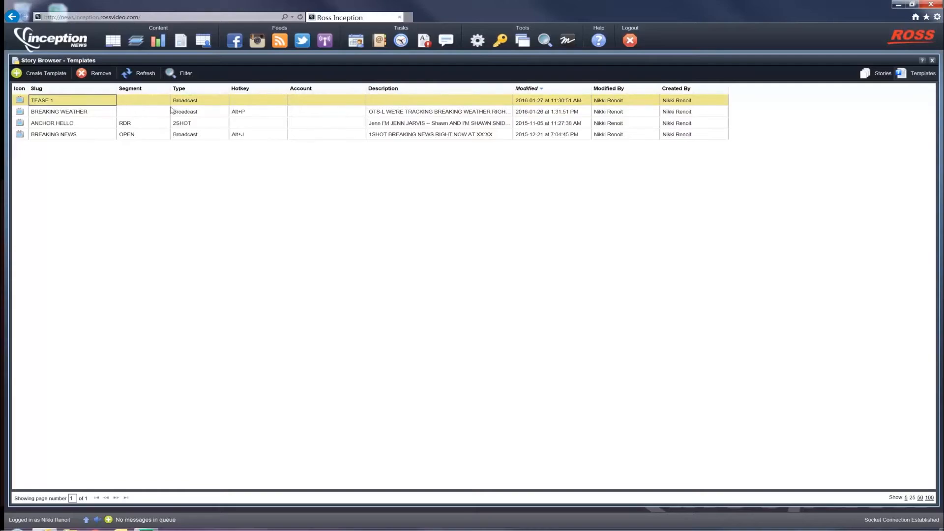
# Step: Open the TEASE 1 template for editing and insert the male anchor's name cue followed by the OTS-L production cue
pyautogui.doubleClick(56, 105)
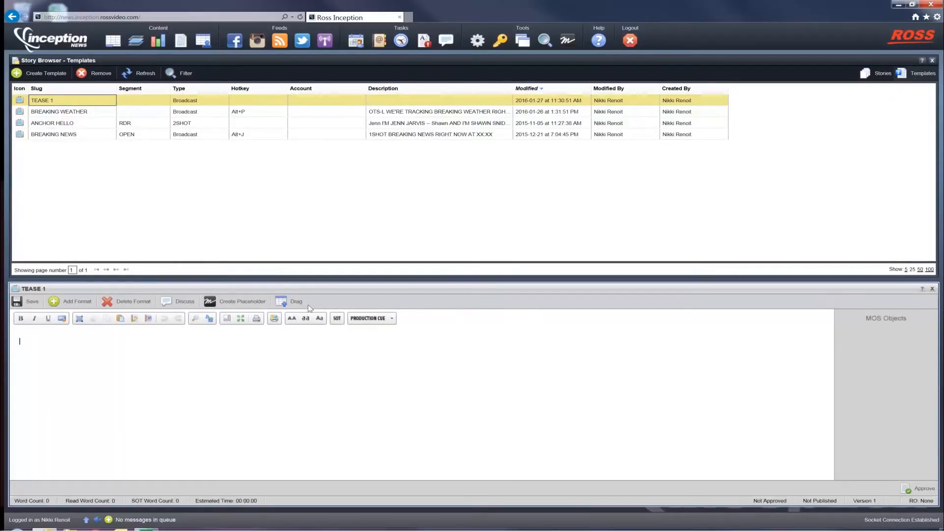
pyautogui.click(372, 319)
pyautogui.scroll(-5, 388, 339)
pyautogui.scroll(-6, 389, 343)
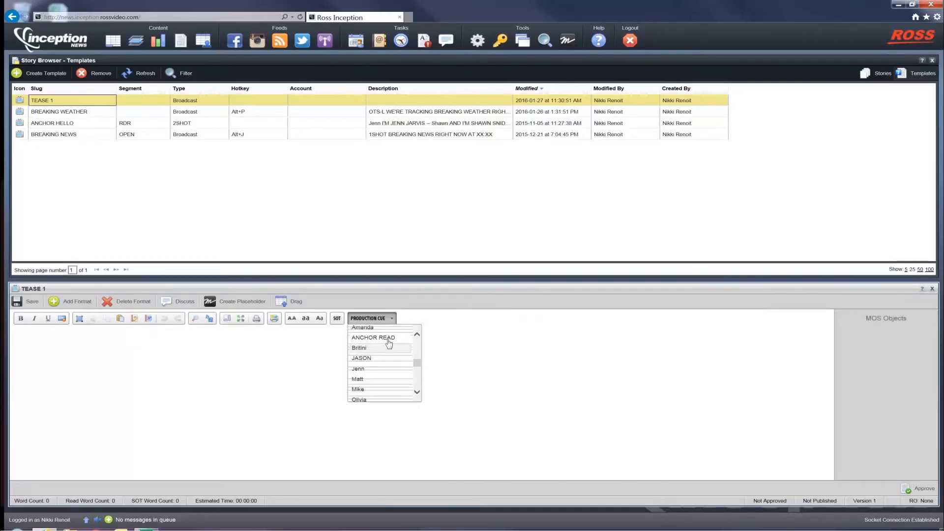
pyautogui.click(378, 359)
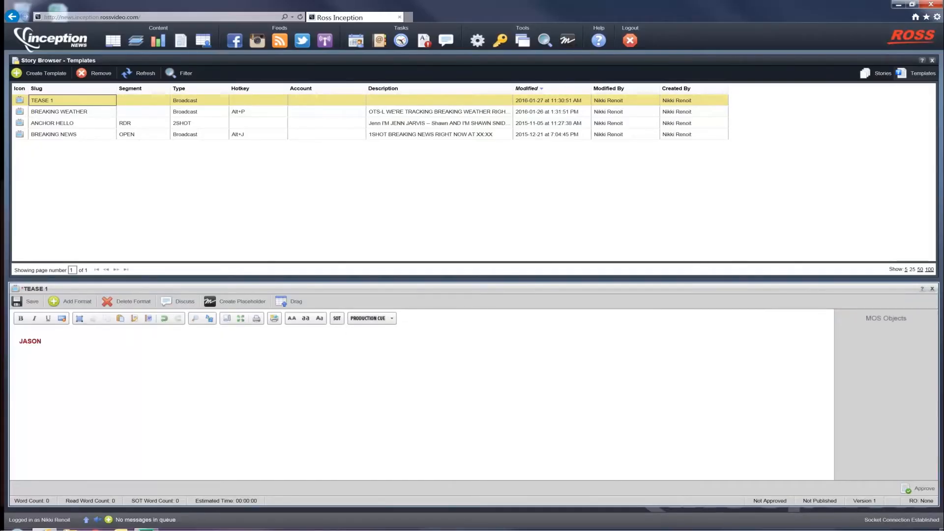
pyautogui.click(369, 318)
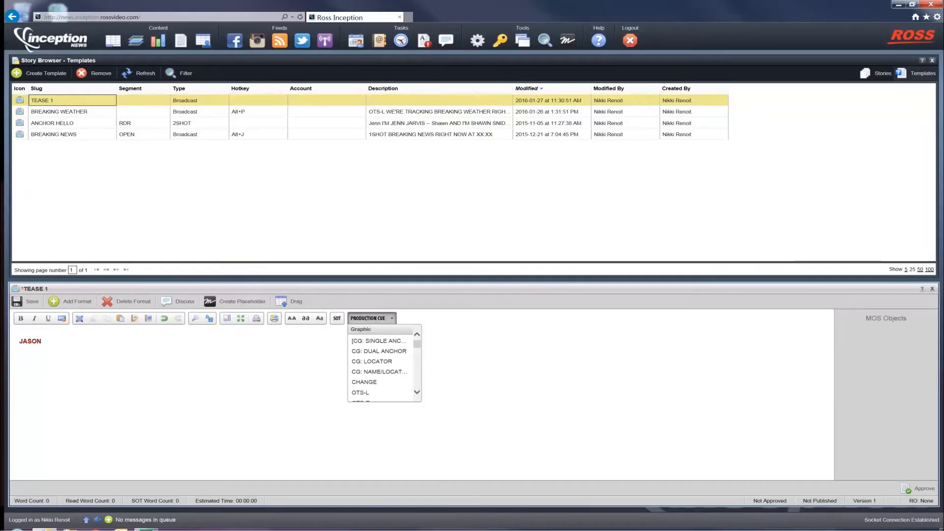
pyautogui.click(361, 393)
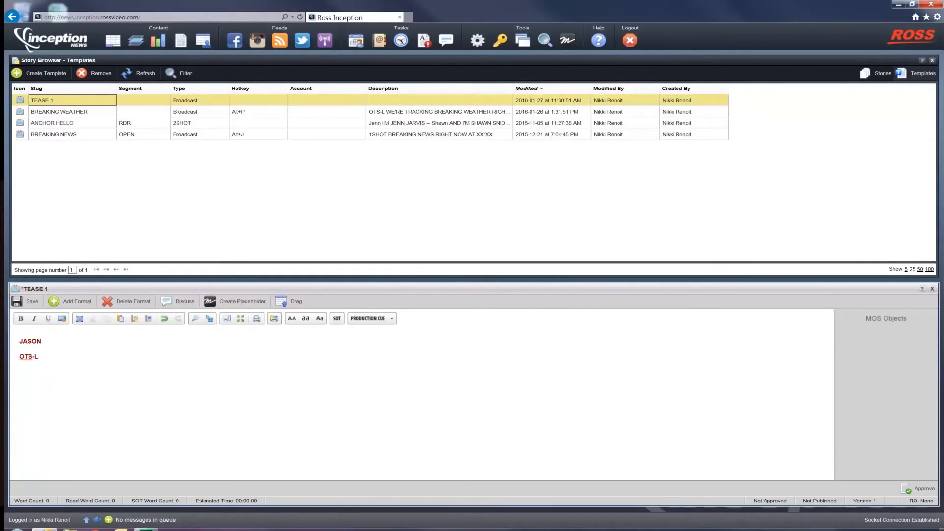
# Step: Add the script line "COMING UP ON INCEPTION NEWS --" below the production cues, followed by a new line
pyautogui.write('COMIN')
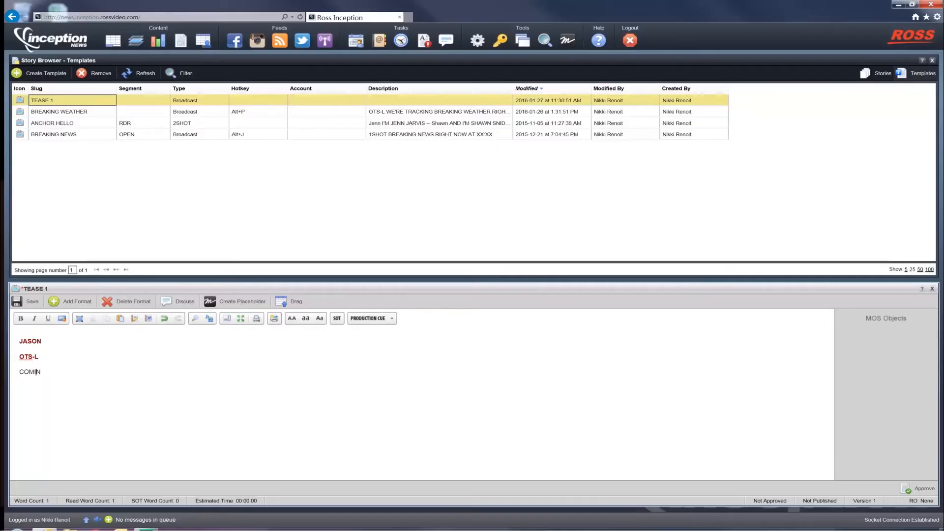
pyautogui.write('G UP ON INCEPTION NEWS --')
pyautogui.press('Return')
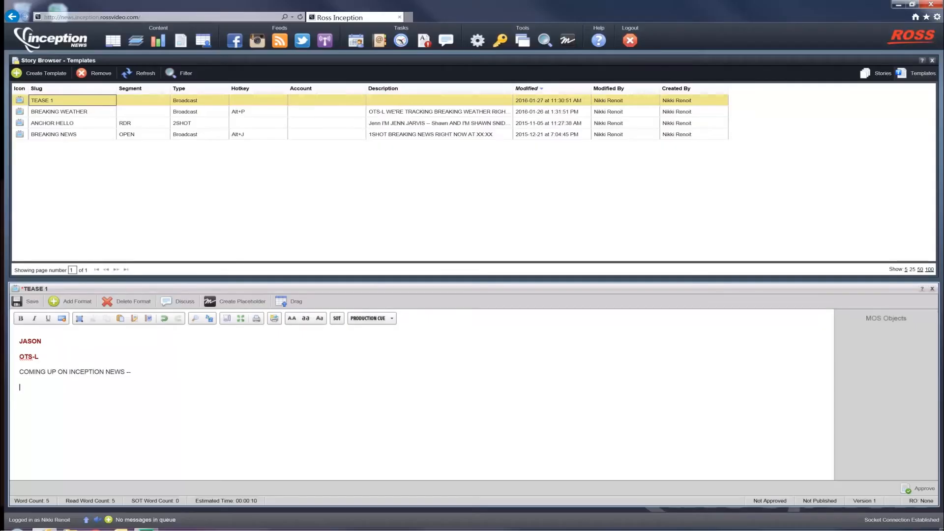
# Step: Open Ross XPression in graphics edit mode and select the OTS (Transition Logic) graphic
pyautogui.click(567, 41)
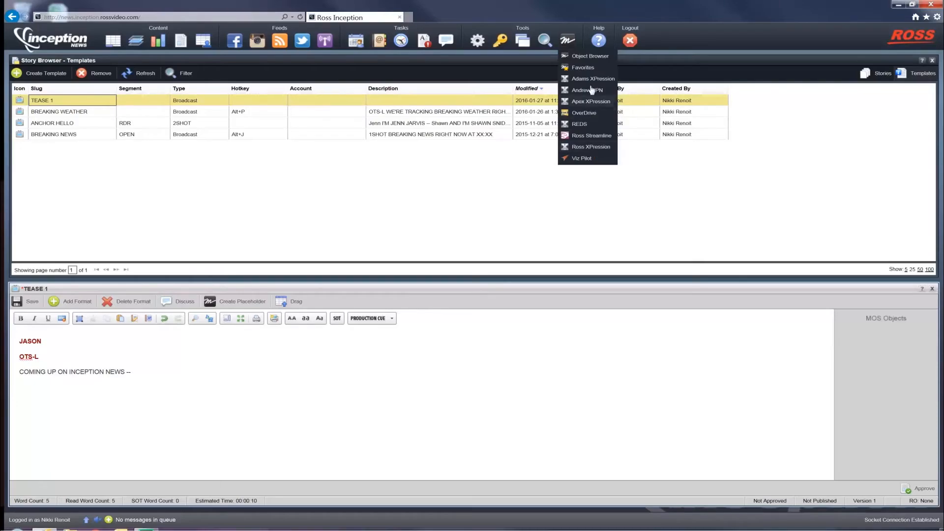
pyautogui.click(594, 149)
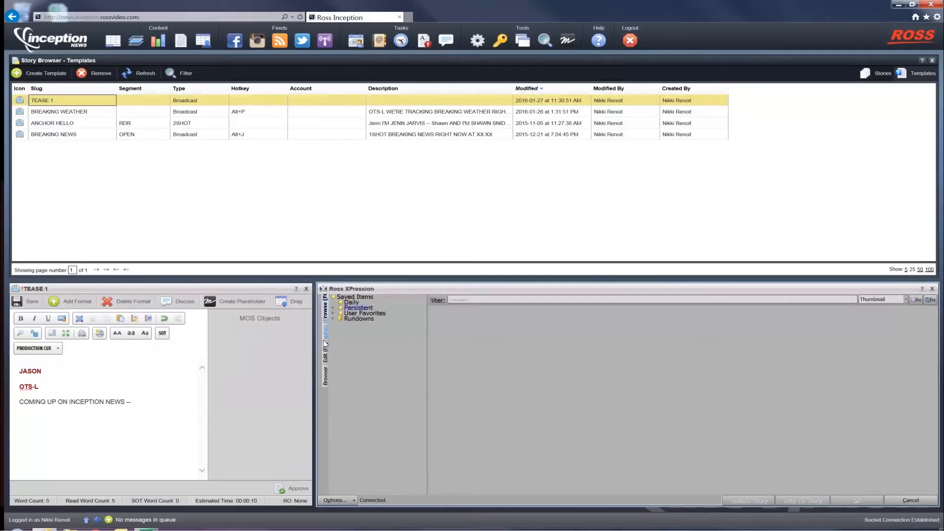
pyautogui.click(326, 366)
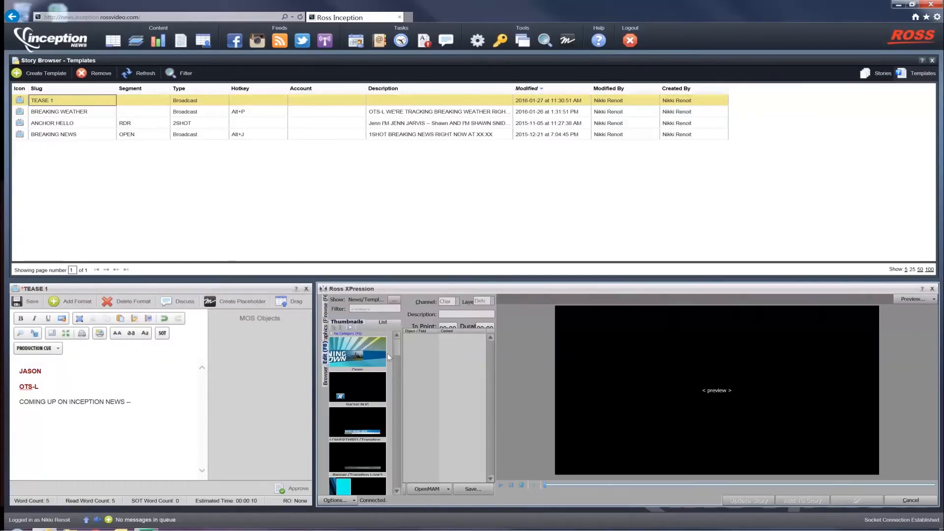
pyautogui.moveTo(396, 343); pyautogui.dragTo(399, 356)
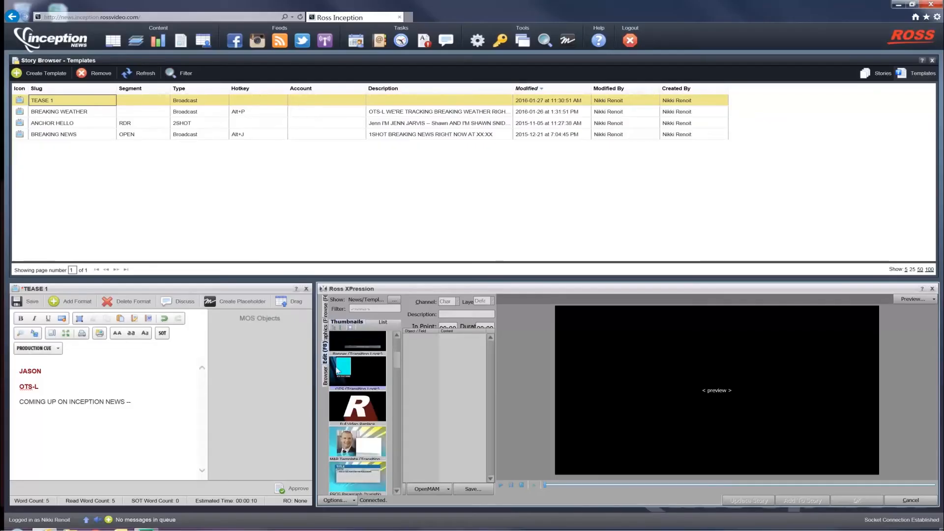
pyautogui.click(337, 370)
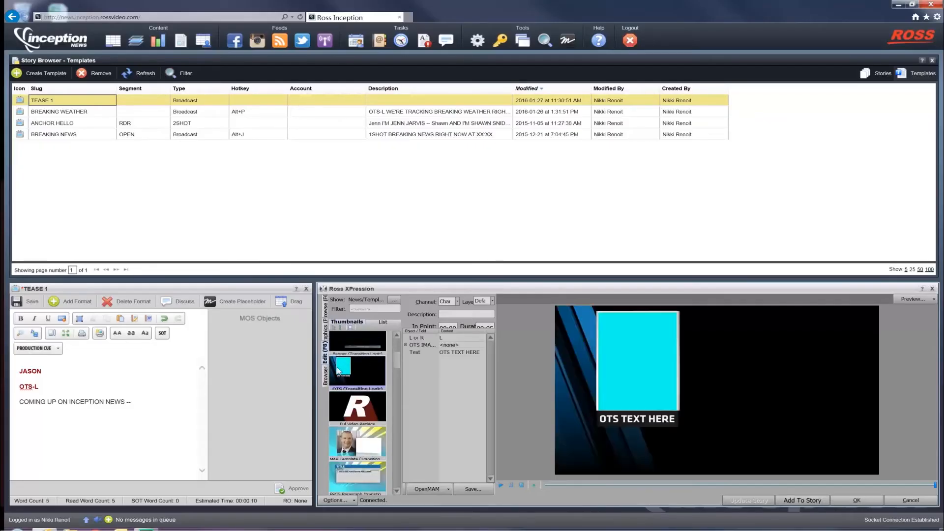
# Step: Set the OTS graphic's text to "Coming Up" and add the graphic to the story template
pyautogui.click(461, 353)
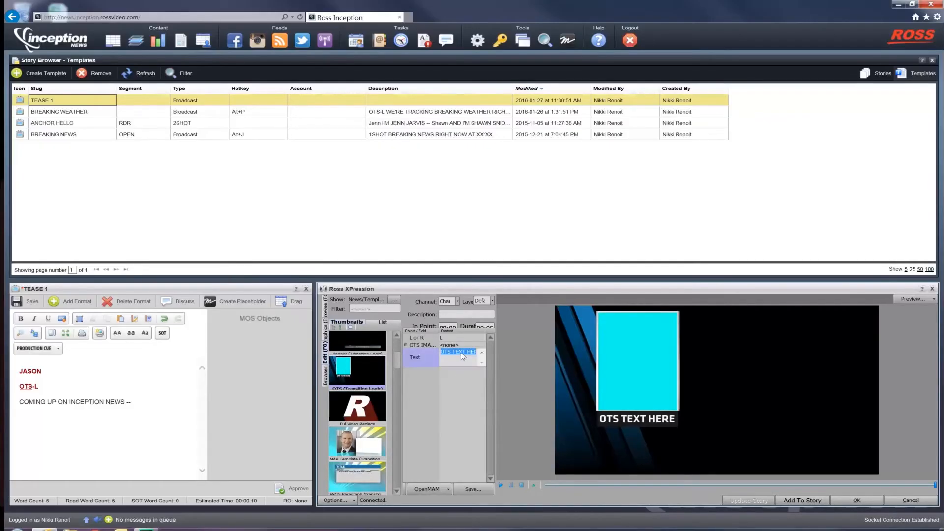
pyautogui.write('Coming U')
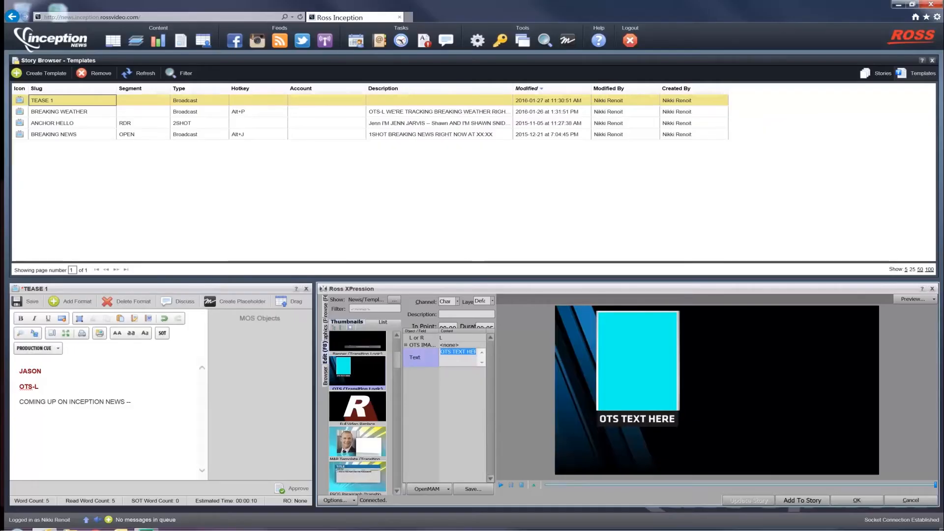
pyautogui.write('p')
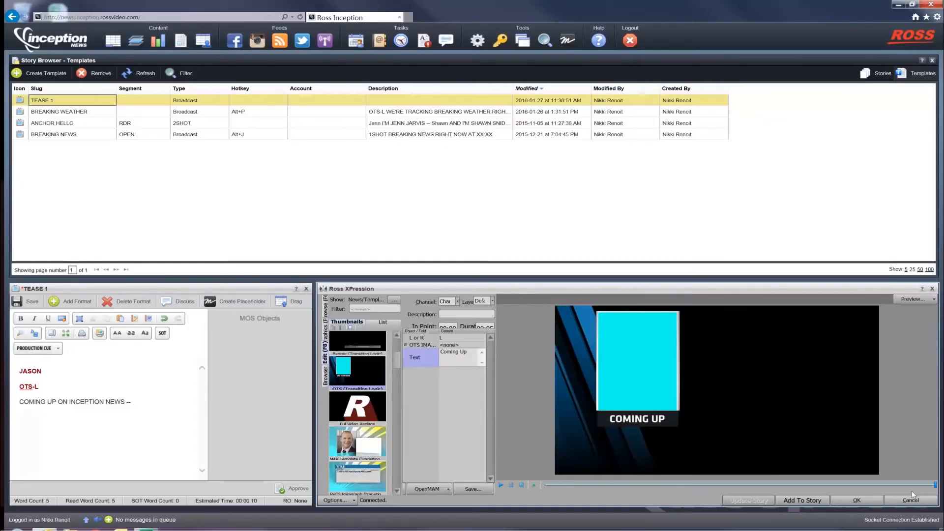
pyautogui.click(802, 500)
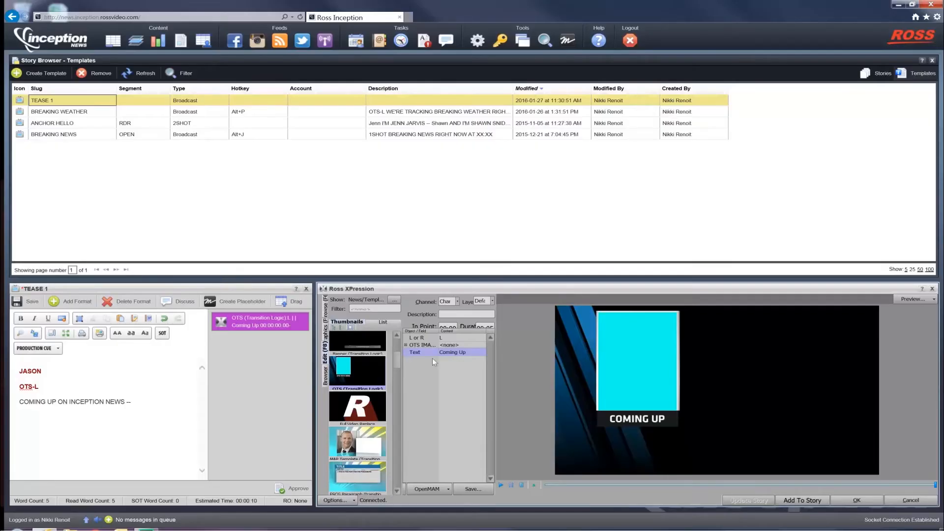
# Step: Select the LOWERTHIRD graphic, set its TopLine to "Coming Up:", clear the BottomLine, and add it to the story template
pyautogui.moveTo(394, 360); pyautogui.dragTo(412, 354)
pyautogui.click(375, 378)
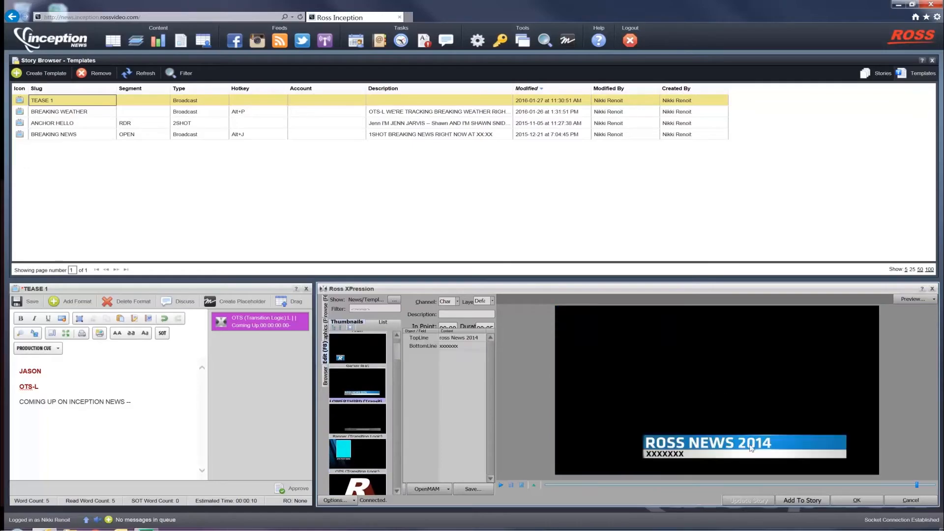
pyautogui.doubleClick(460, 338)
pyautogui.write('Comin')
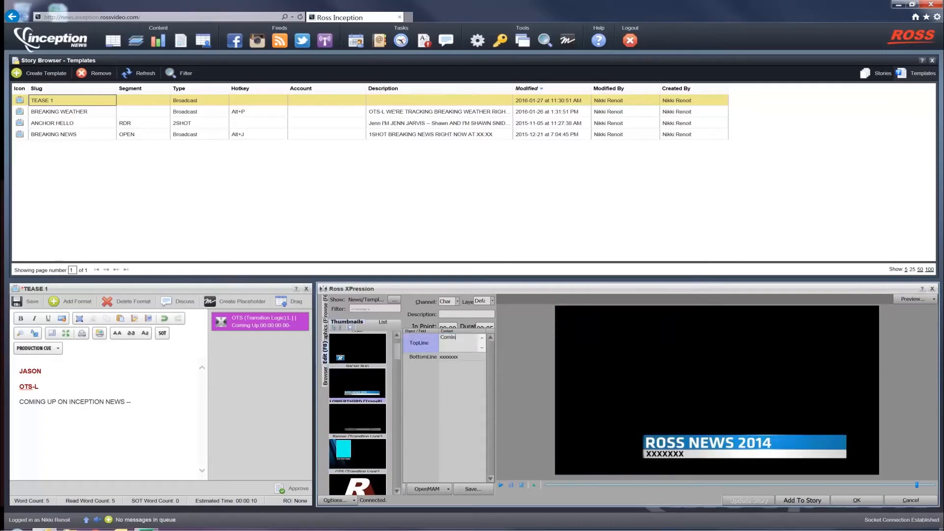
pyautogui.write('g Up:')
pyautogui.press('Tab')
pyautogui.press('BackSpace')
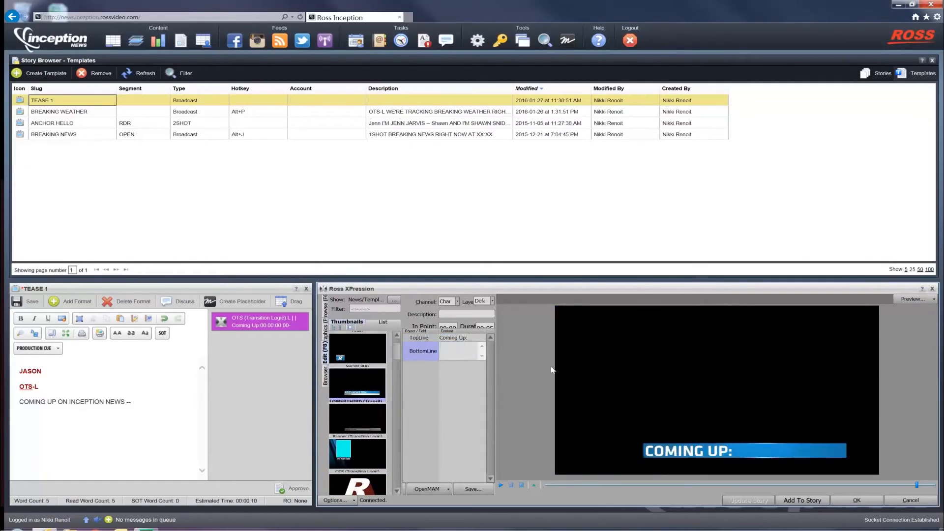
pyautogui.click(467, 388)
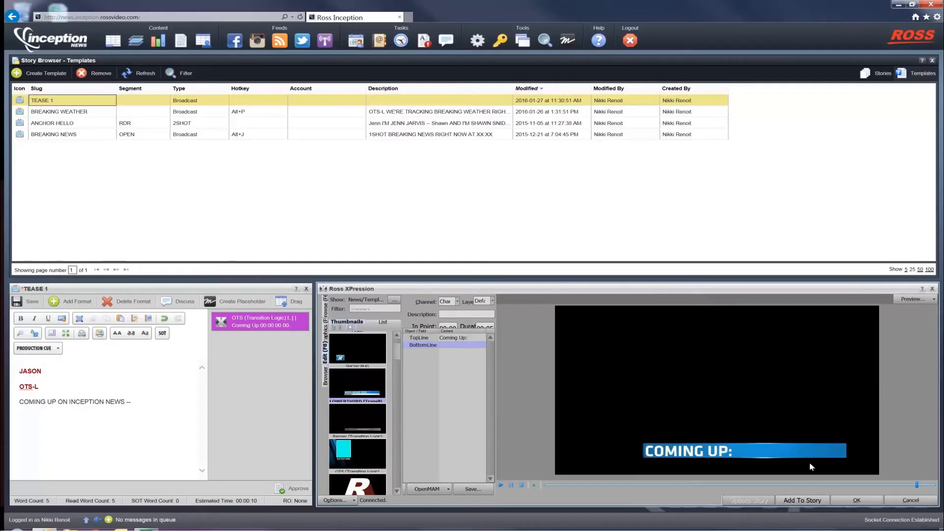
pyautogui.click(789, 500)
# Step: Close the Ross XPression graphics browser, then save and close the TEASE 1 template
pyautogui.click(932, 288)
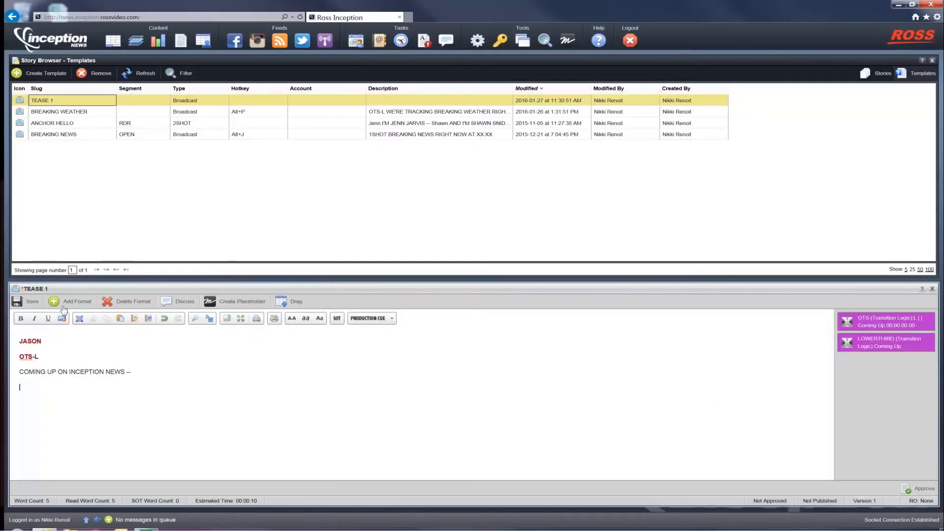
pyautogui.click(32, 303)
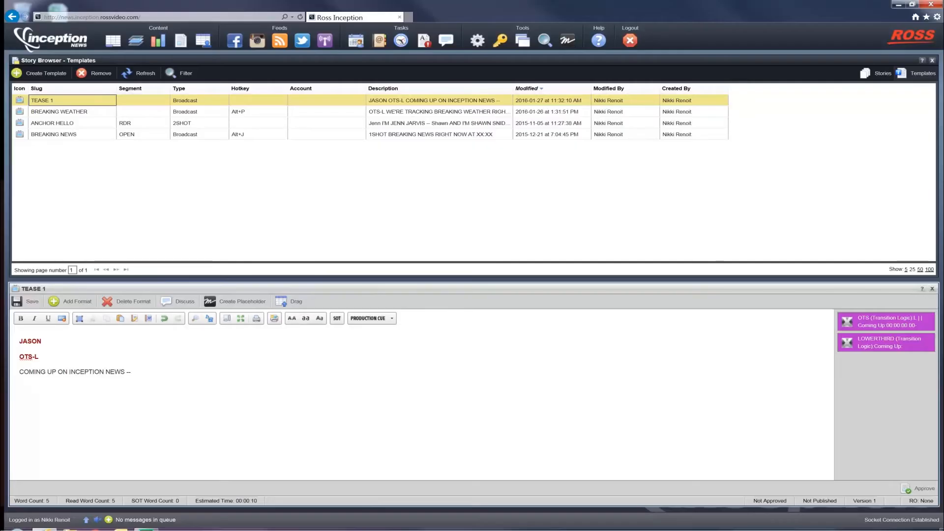
pyautogui.click(933, 290)
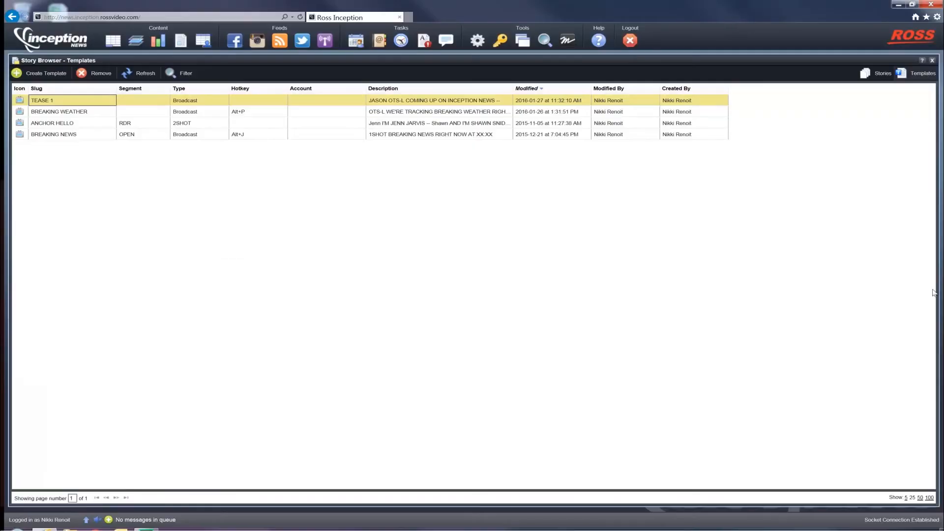
# Step: Assign the hotkey Alt+N to the TEASE 1 template
pyautogui.doubleClick(279, 102)
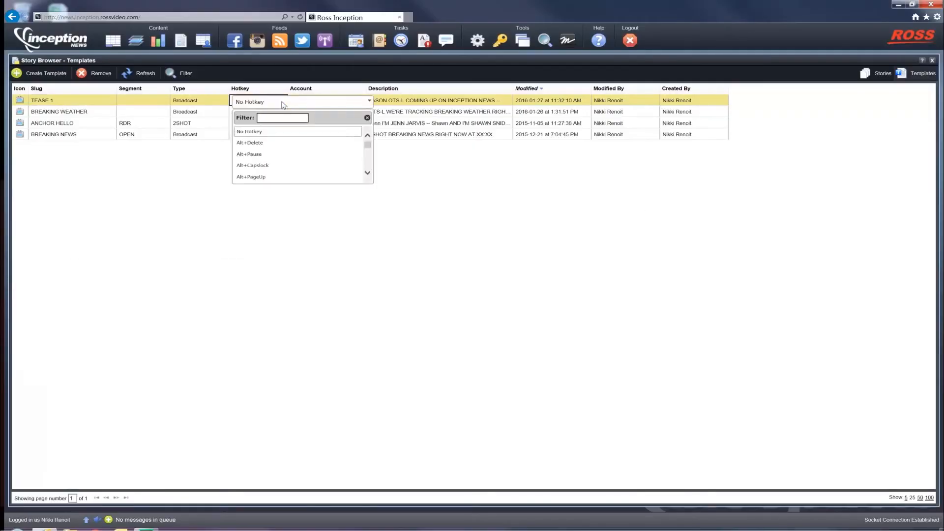
pyautogui.moveTo(369, 149); pyautogui.dragTo(371, 169)
pyautogui.click(305, 173)
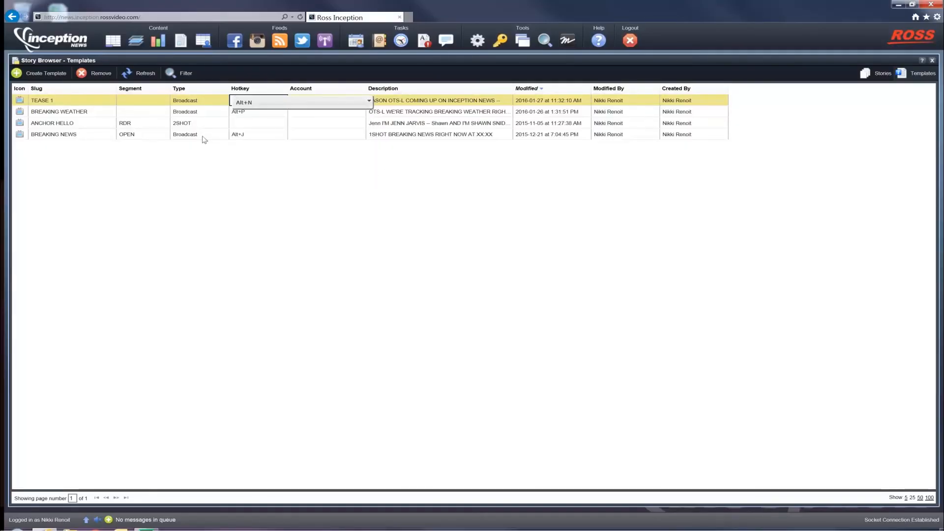
pyautogui.click(57, 105)
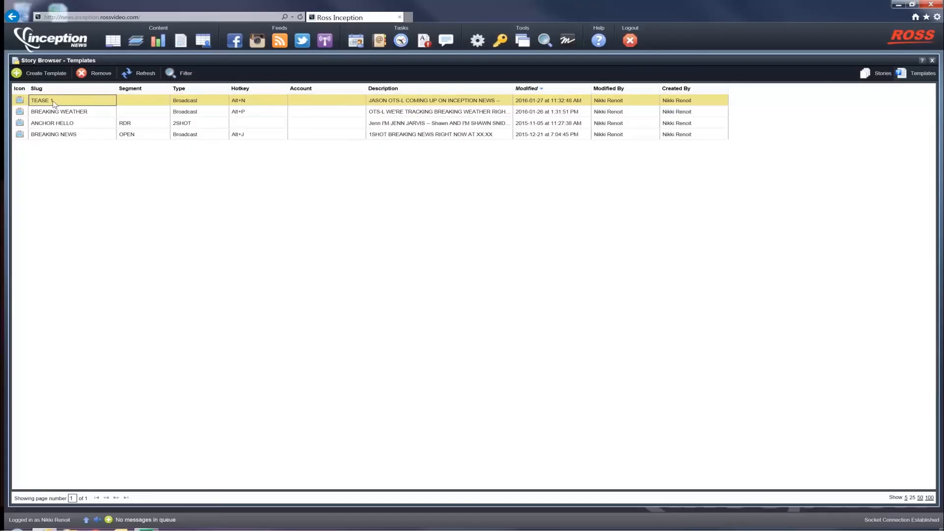
# Step: Open the Today's 6pm Show running order, close the Running Order Manager, and arrange the show beside the templates browser with a wider running order
pyautogui.click(111, 43)
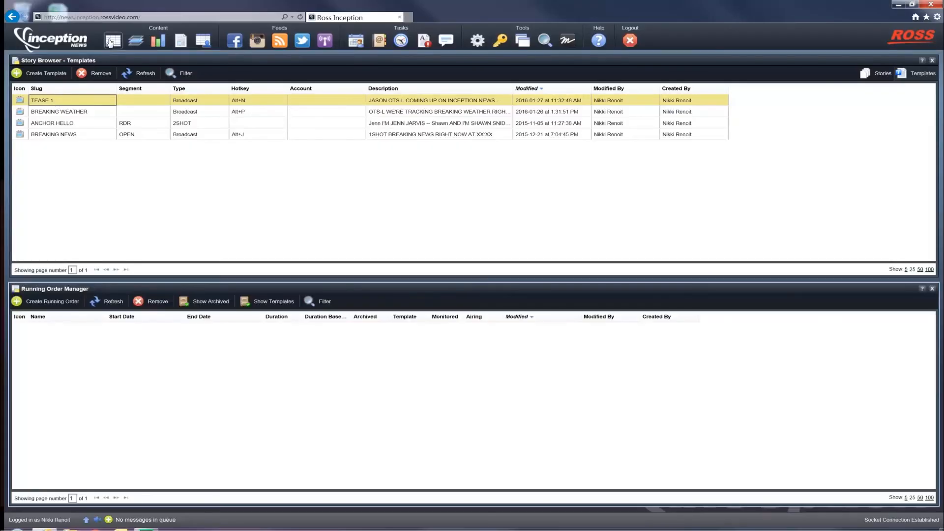
pyautogui.click(69, 331)
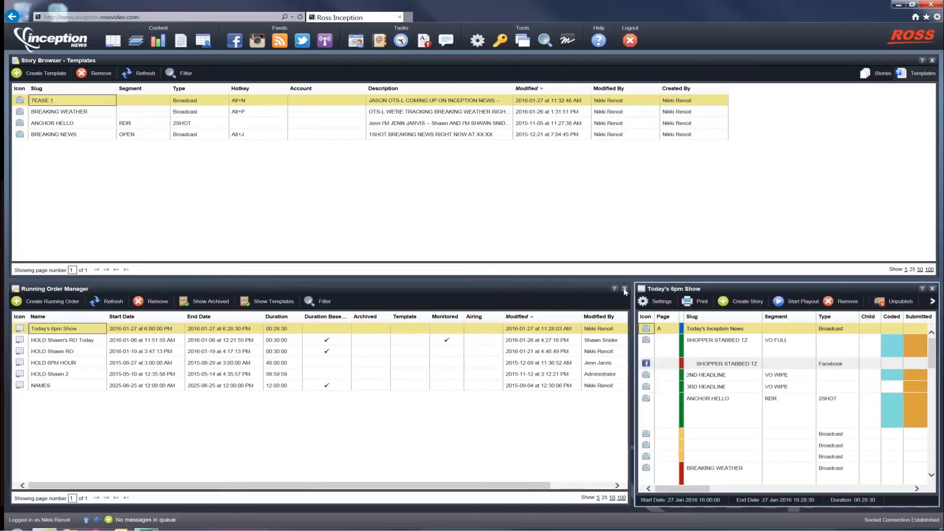
pyautogui.click(624, 290)
pyautogui.moveTo(59, 290); pyautogui.dragTo(427, 242)
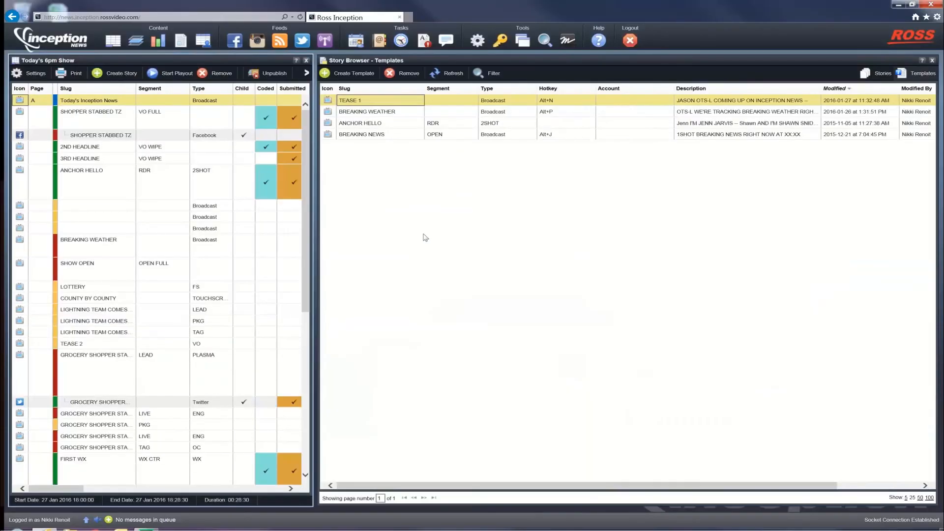
pyautogui.moveTo(315, 182); pyautogui.dragTo(465, 197)
# Step: Insert the TEASE 1 template above BREAKING WEATHER with its hotkey, and add the ANCHOR HELLO template below the existing ANCHOR HELLO story
pyautogui.click(108, 240)
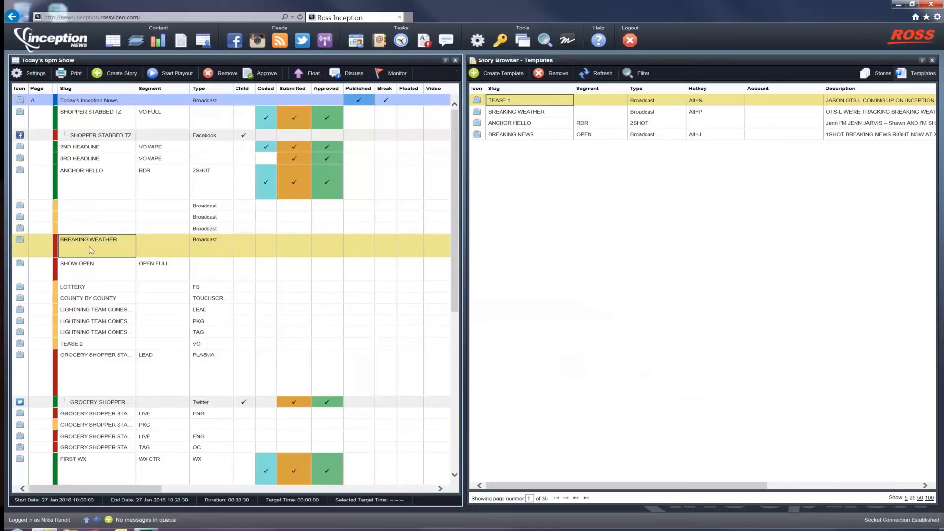
pyautogui.hotkey('alt', 'n')
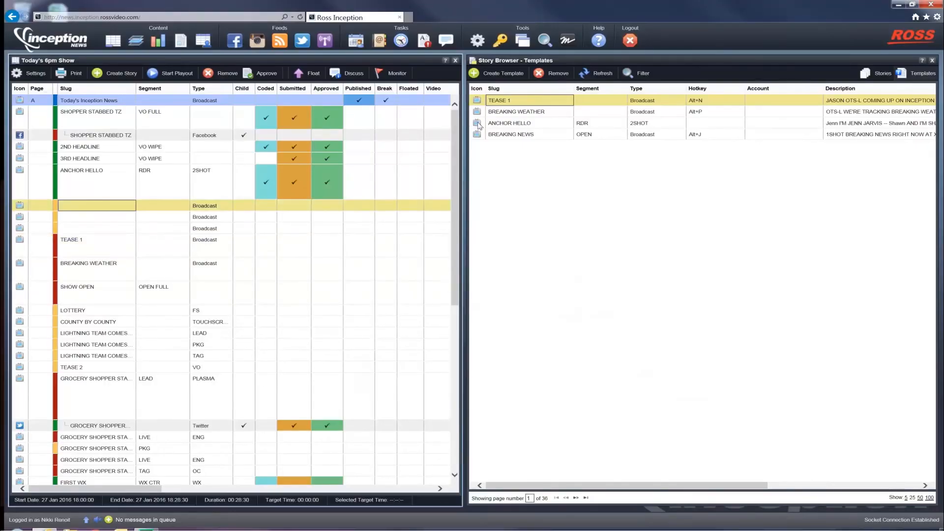
pyautogui.click(477, 124)
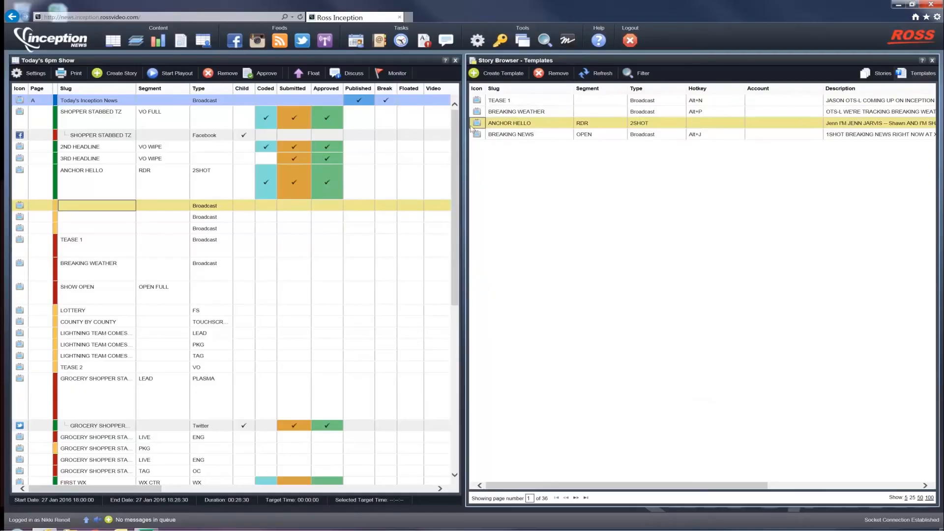
pyautogui.moveTo(476, 124); pyautogui.dragTo(320, 171)
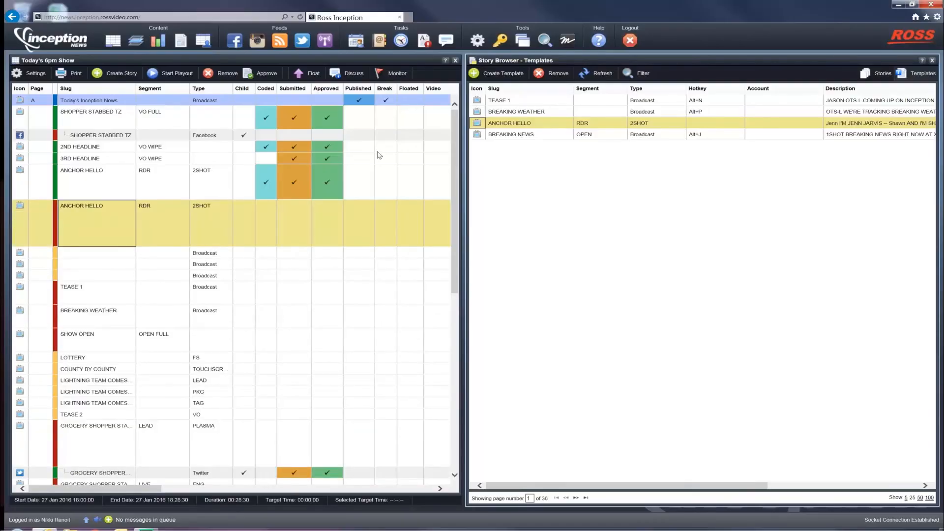
# Step: Copy the FIRST WX story from the running order into the story templates to make it a template
pyautogui.click(89, 184)
pyautogui.scroll(-5, 91, 185)
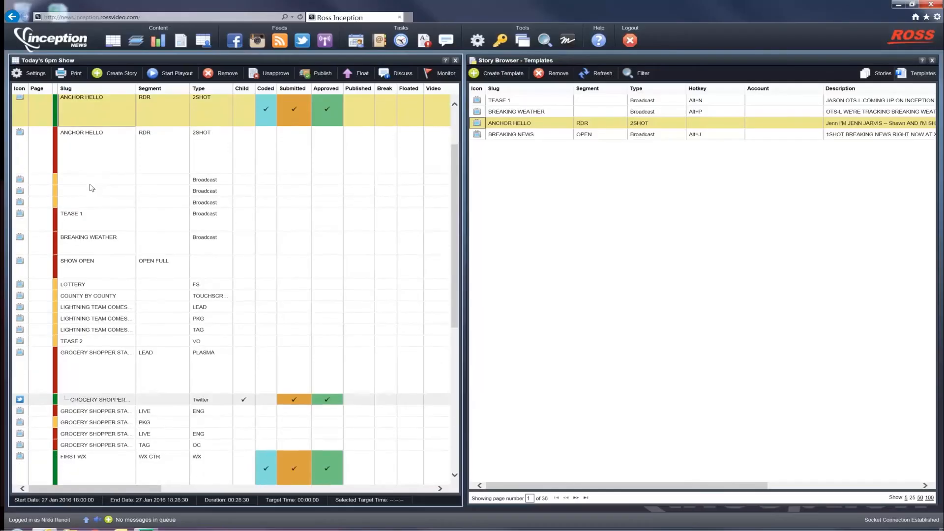
pyautogui.scroll(-3, 91, 187)
pyautogui.click(21, 183)
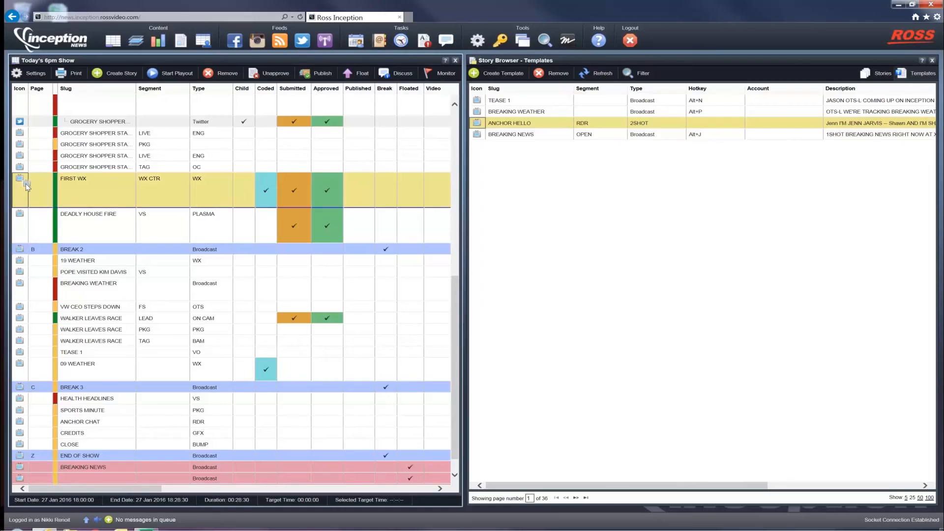
pyautogui.moveTo(22, 180); pyautogui.dragTo(497, 103)
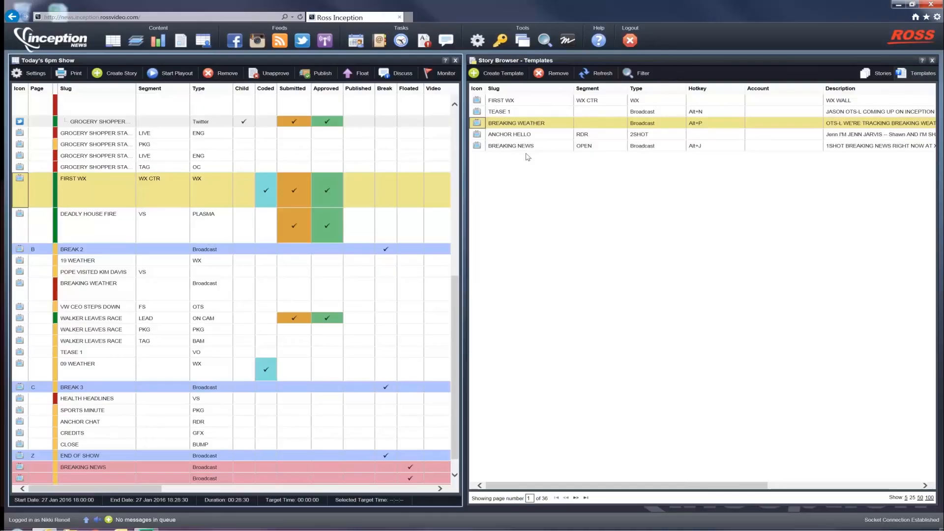
# Step: Open the FIRST WX template, add the script line "WEATHER SEGMENT" below the WX WALL cue, then save and close it
pyautogui.click(512, 105)
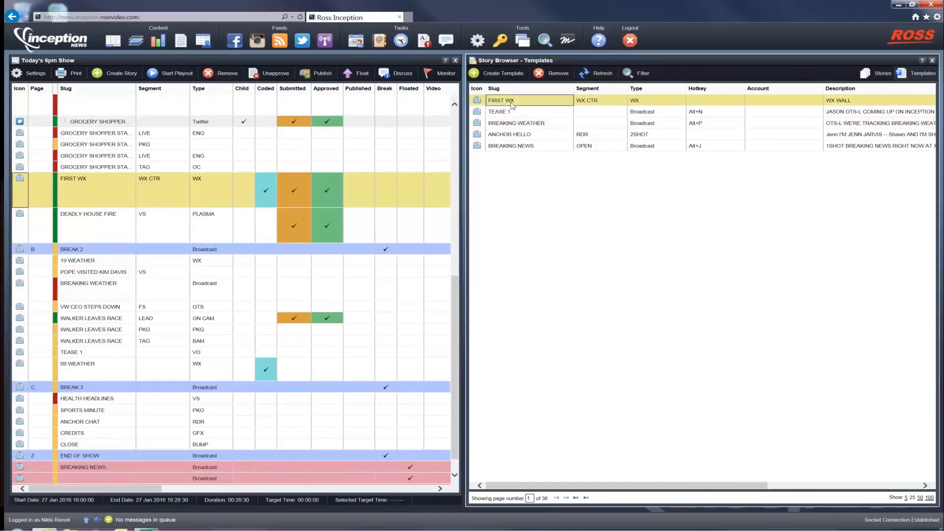
pyautogui.doubleClick(477, 102)
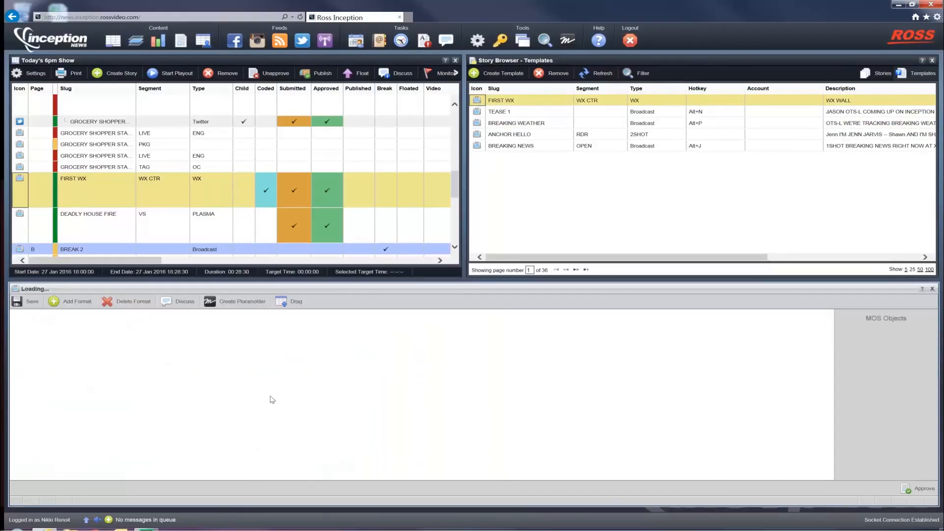
pyautogui.press('Return')
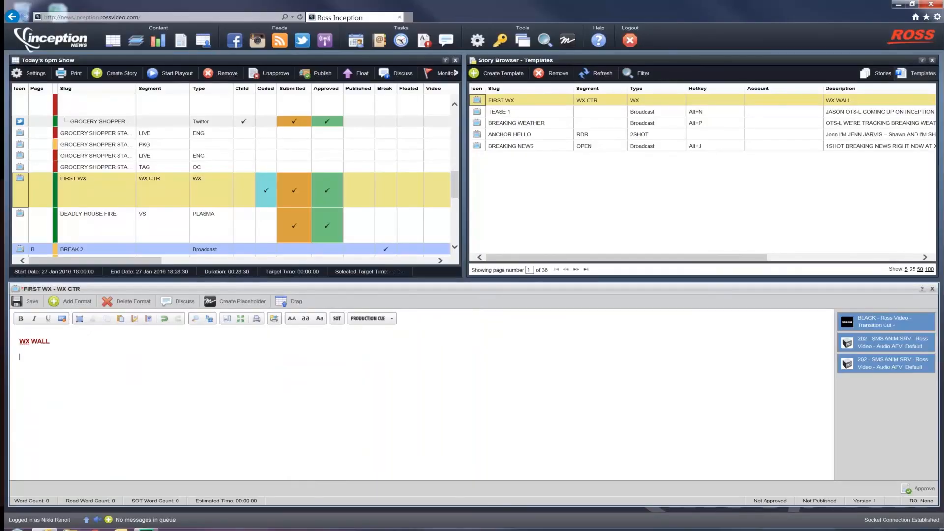
pyautogui.write('WEATHER SEGMENT')
pyautogui.hotkey('ctrl', 's')
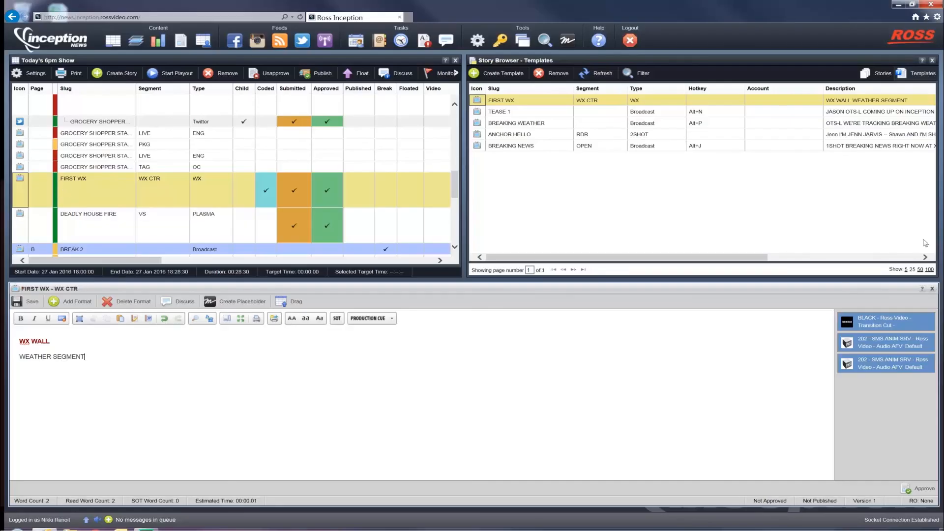
pyautogui.click(933, 288)
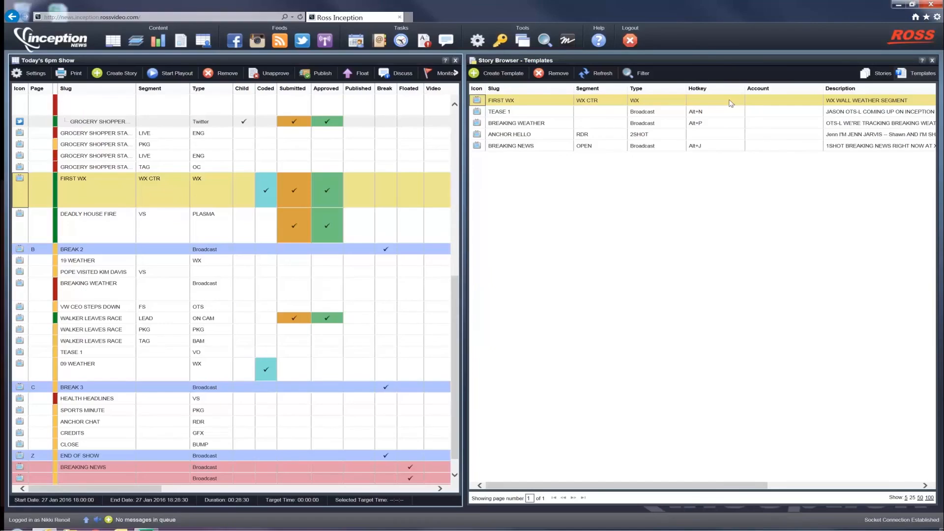